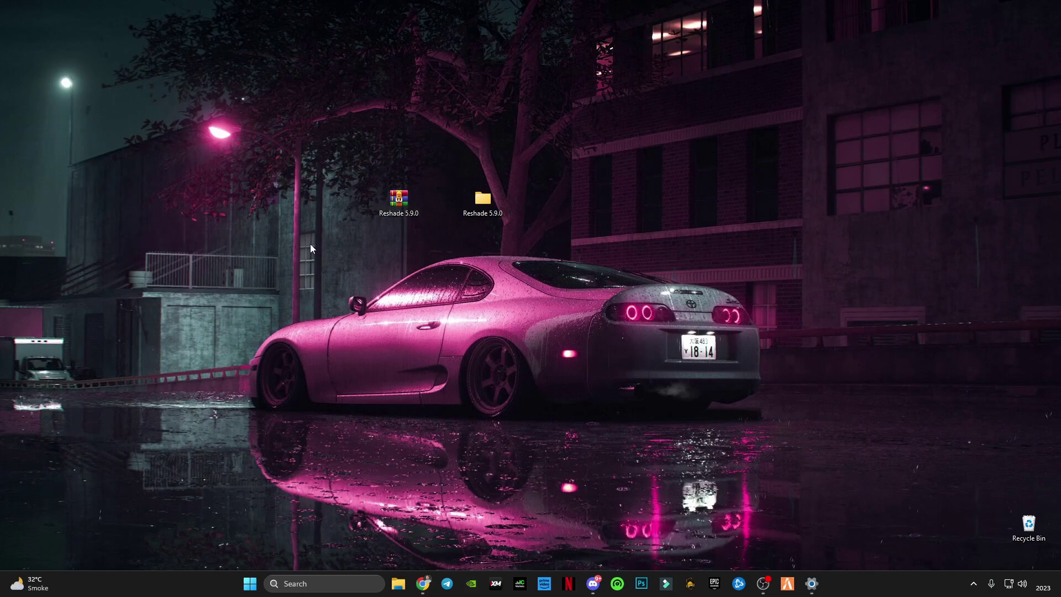
# Open the Reshade 5.9.0 folder from the desktop
pyautogui.moveTo(312, 145)
pyautogui.mouseDown()
pyautogui.moveTo(615, 187)
pyautogui.moveTo(627, 268)
pyautogui.mouseUp()
pyautogui.click(592, 334)
pyautogui.click(339, 201)
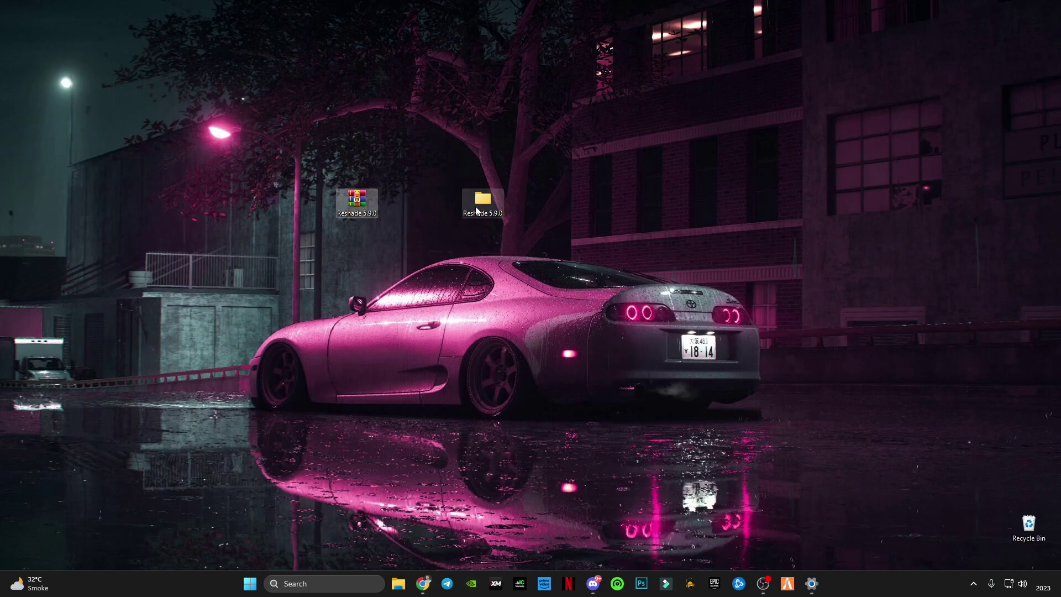
pyautogui.doubleClick(490, 197)
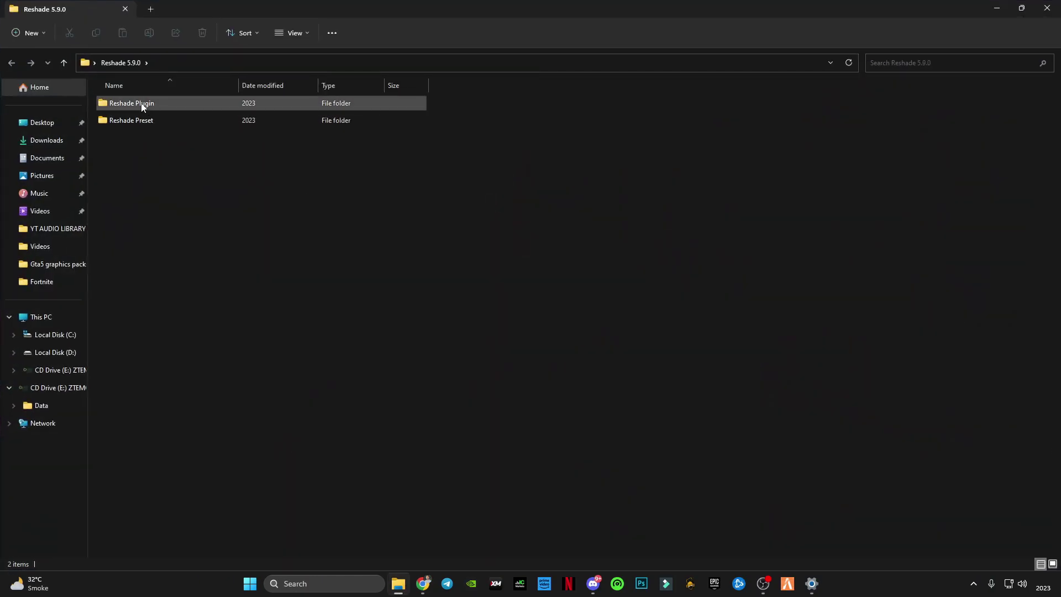
# Select all five items in the Reshade Plugin folder, minimise the window and open Windows search
pyautogui.click(131, 120)
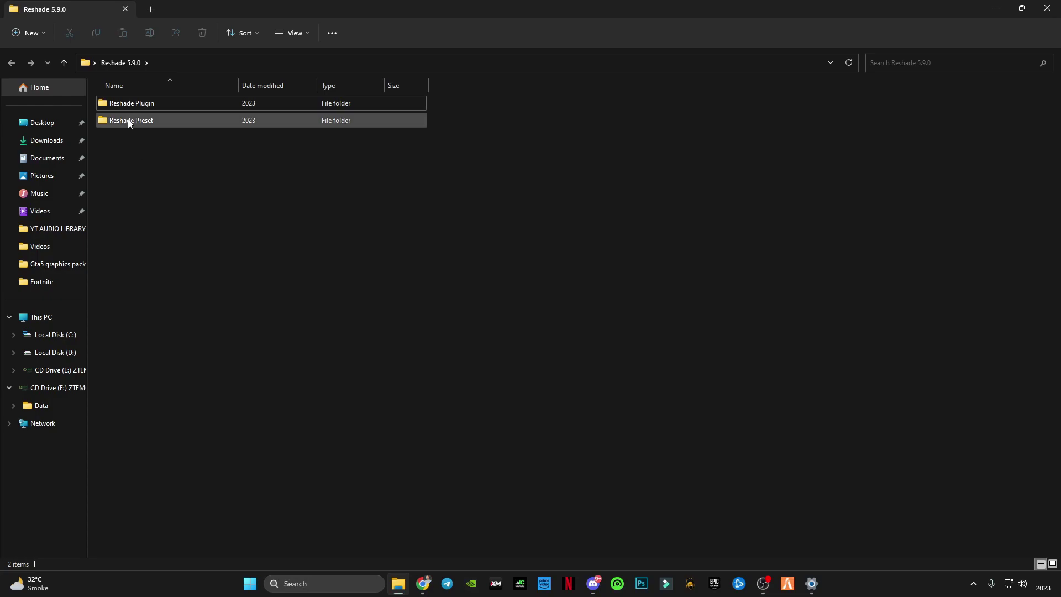
pyautogui.click(133, 110)
pyautogui.doubleClick(132, 104)
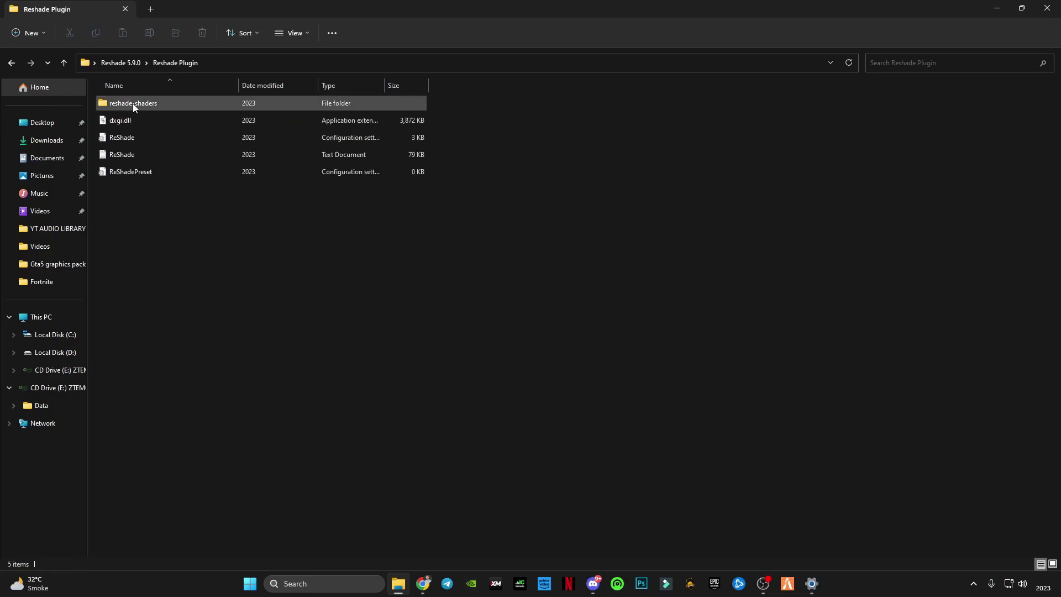
pyautogui.moveTo(209, 246); pyautogui.dragTo(166, 98)
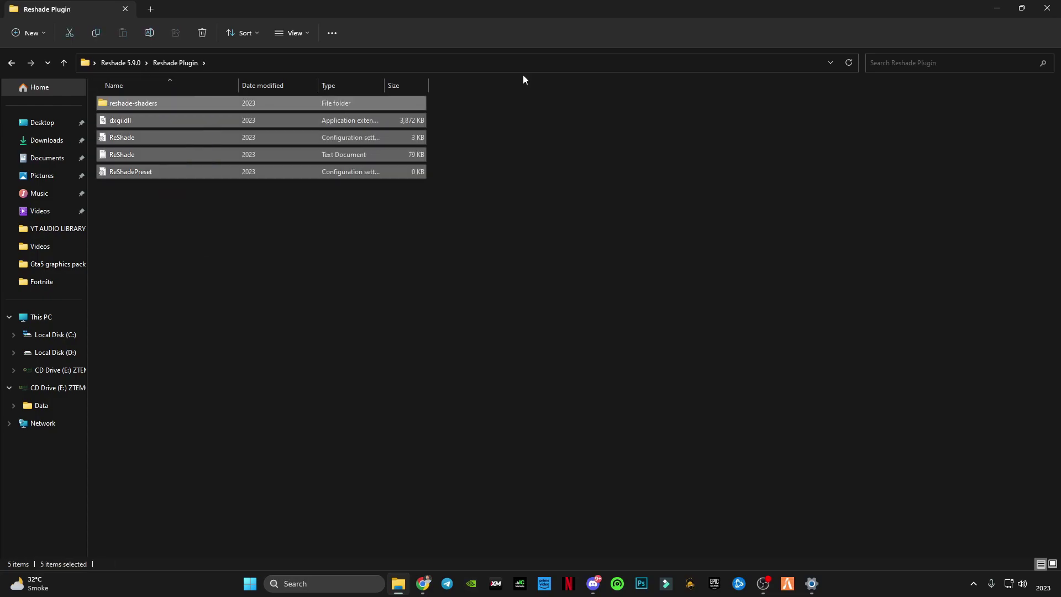
pyautogui.click(998, 7)
pyautogui.click(328, 582)
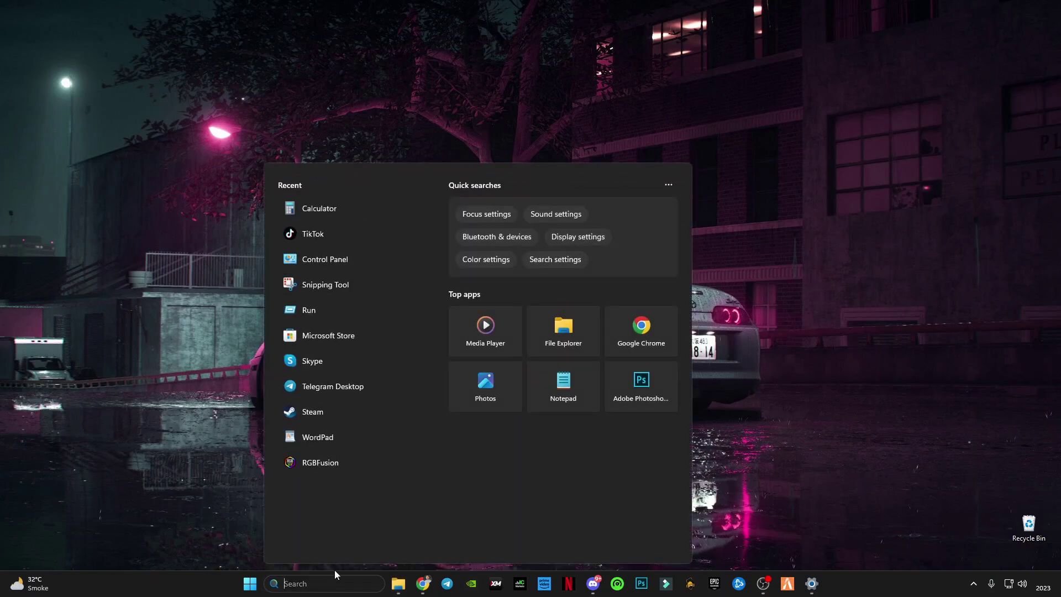
# Open the AppData folder through the Run dialog with 'appdata'
pyautogui.write('run')
pyautogui.hotkey('ctrl', 'shift', 'Return')
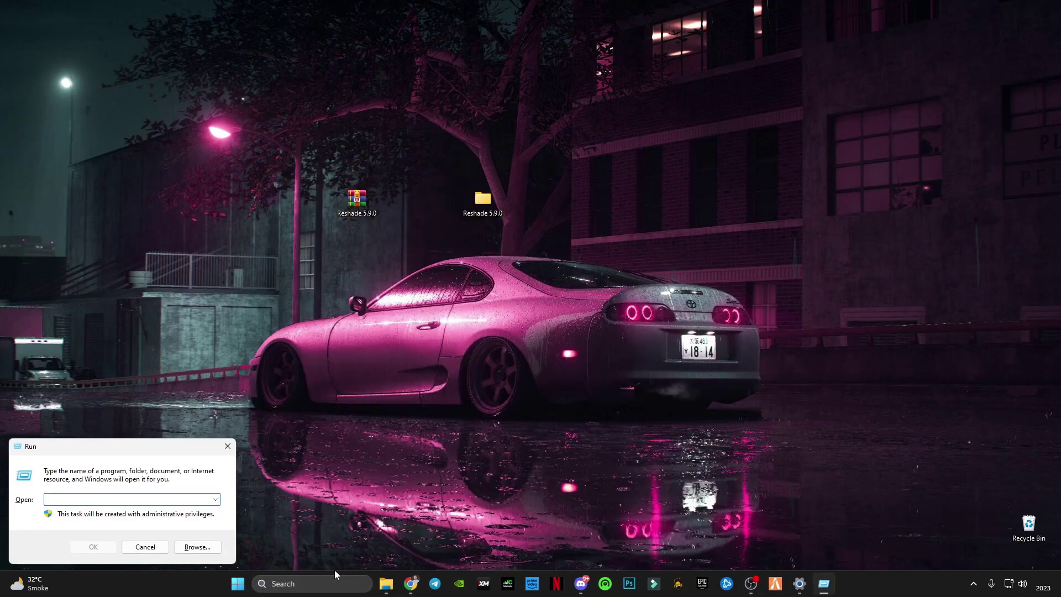
pyautogui.write('appdata')
pyautogui.press('Return')
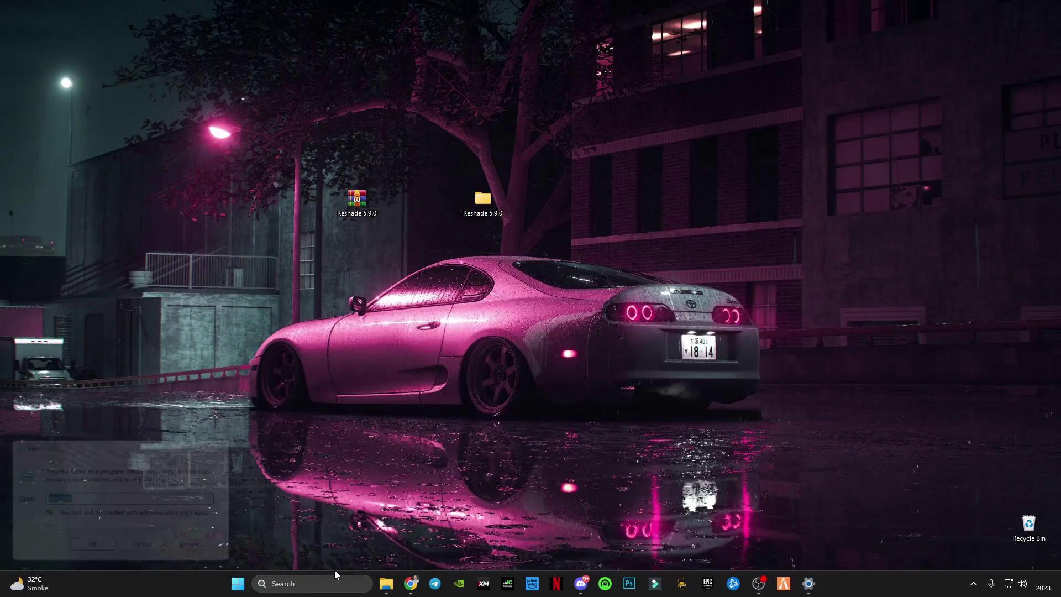
# Go to Local > FiveM > FiveM Application Data > plugins and select its files
pyautogui.doubleClick(113, 107)
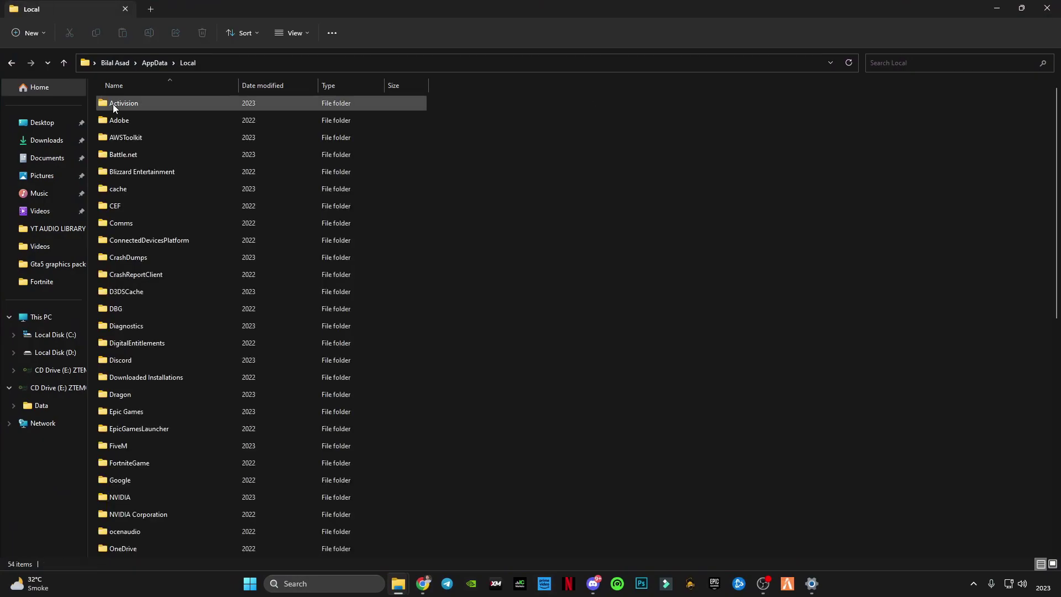
pyautogui.click(189, 270)
pyautogui.press('f')
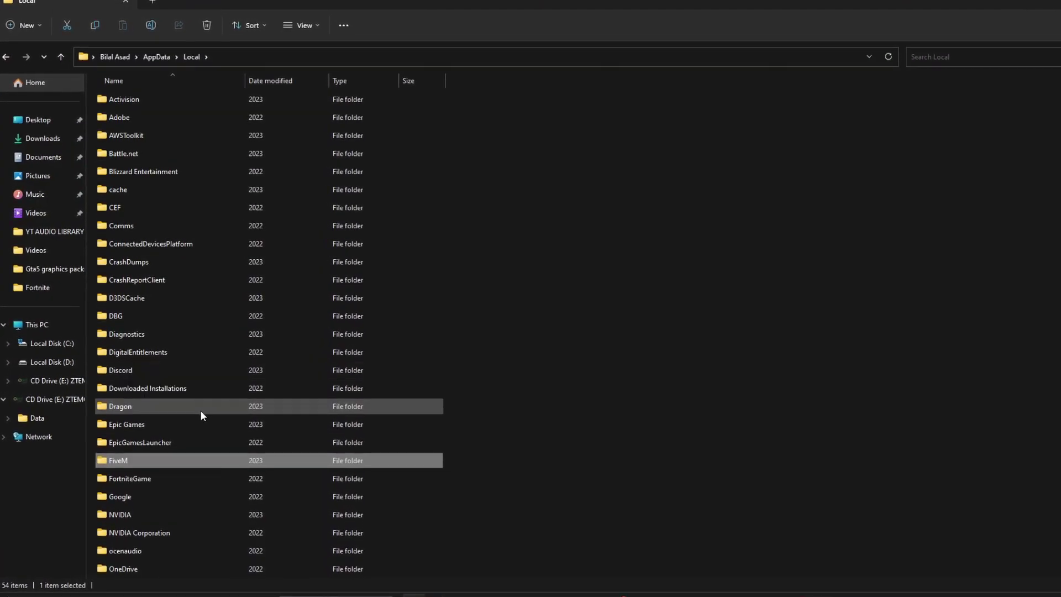
pyautogui.doubleClick(133, 452)
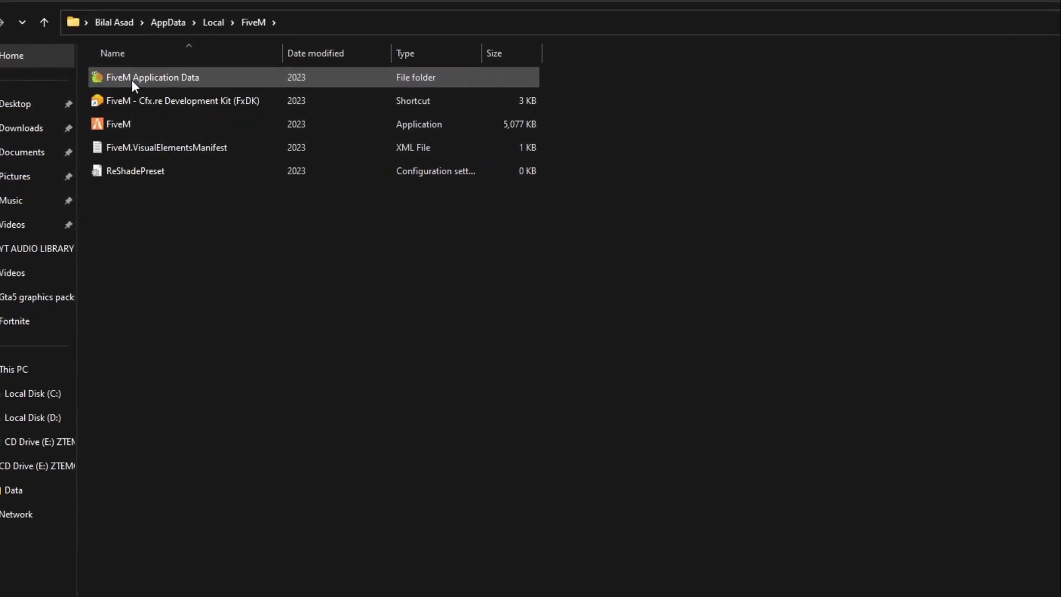
pyautogui.doubleClick(132, 86)
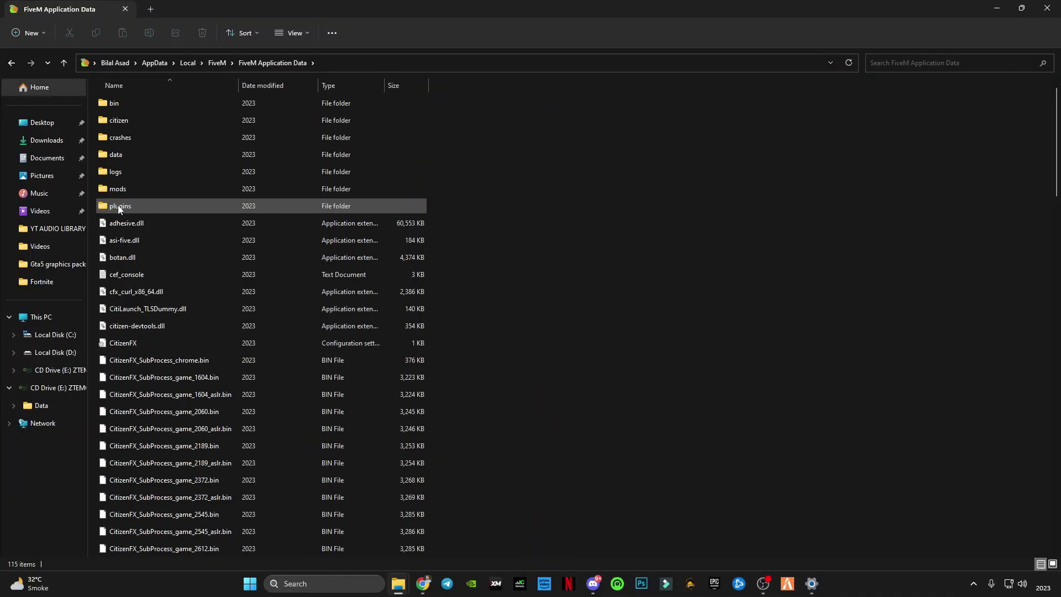
pyautogui.doubleClick(120, 207)
pyautogui.moveTo(298, 390)
pyautogui.mouseDown()
pyautogui.moveTo(204, 202)
pyautogui.moveTo(173, 190)
pyautogui.moveTo(616, 171)
pyautogui.moveTo(595, 330)
pyautogui.moveTo(500, 380)
pyautogui.mouseUp()
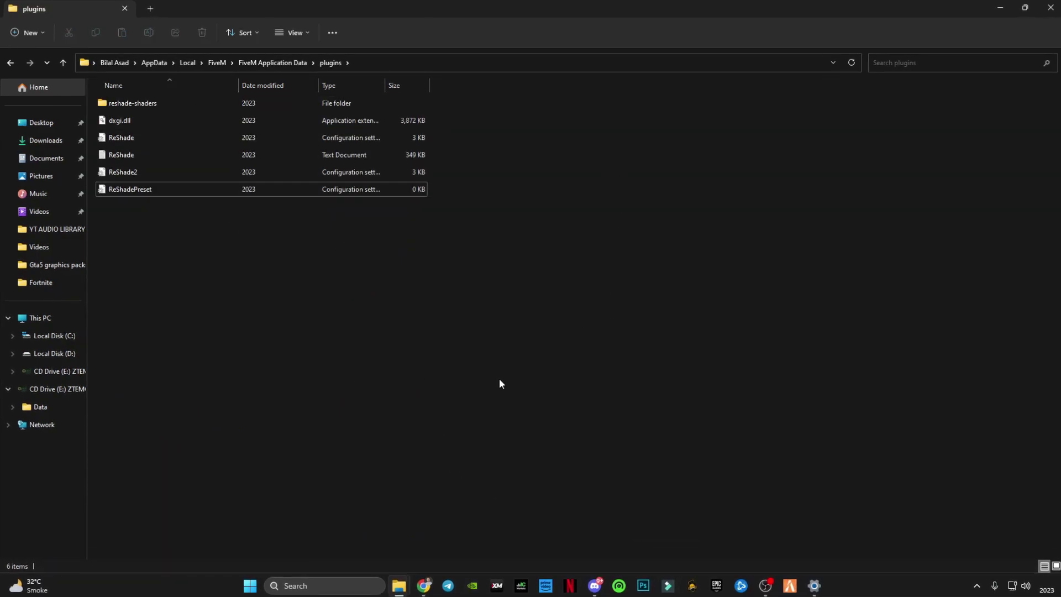
# Bring the Reshade Plugin window forward and shrink it to compare with the plugins folder
pyautogui.moveTo(399, 585)
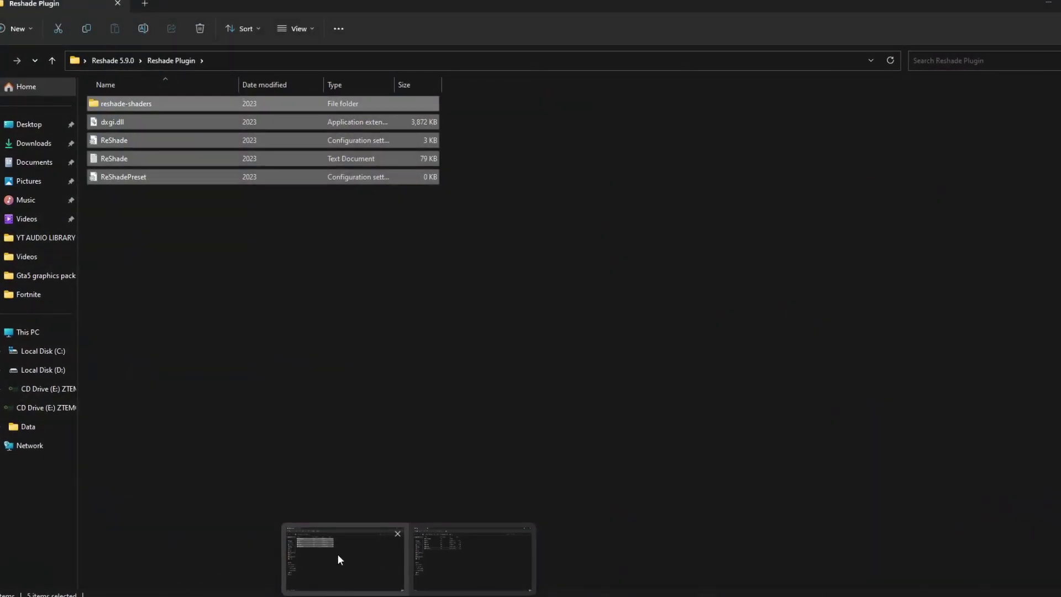
pyautogui.click(338, 557)
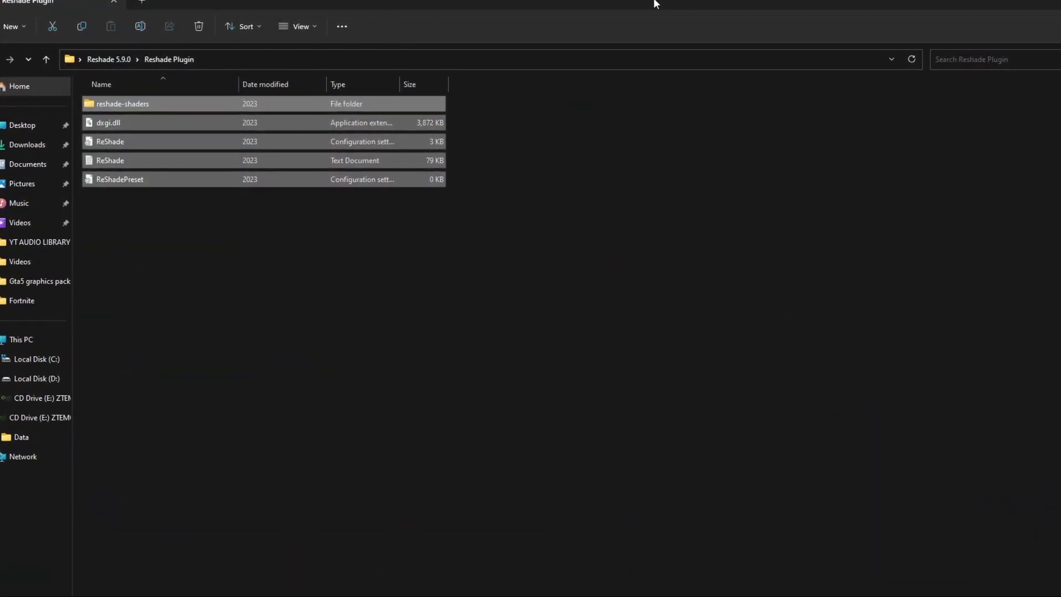
pyautogui.moveTo(654, 4); pyautogui.dragTo(726, 62)
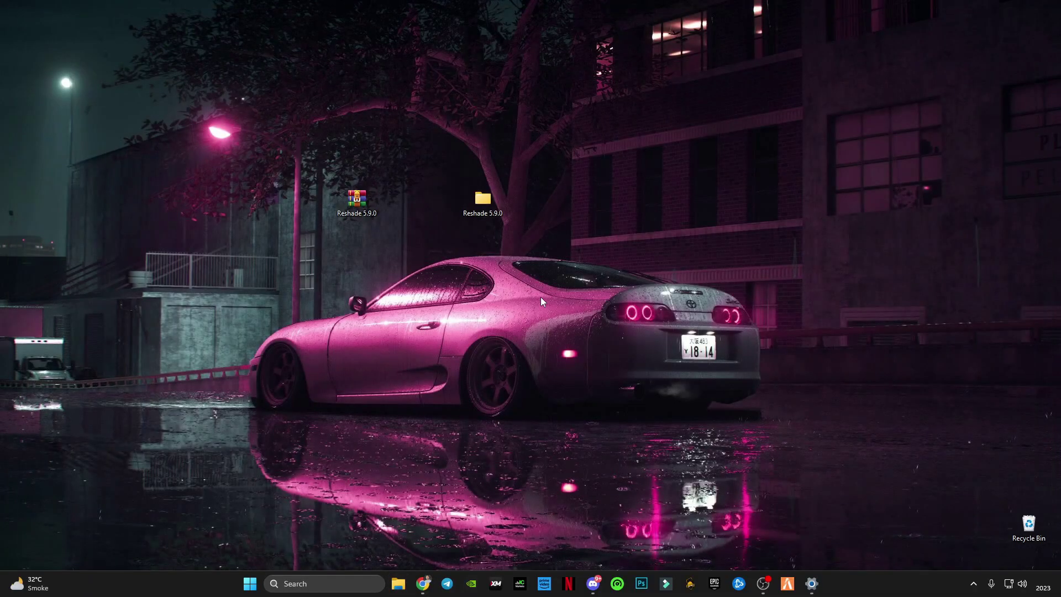
# Launch FiveM from the taskbar and close the account login panel
pyautogui.rightClick(541, 298)
pyautogui.press('Escape')
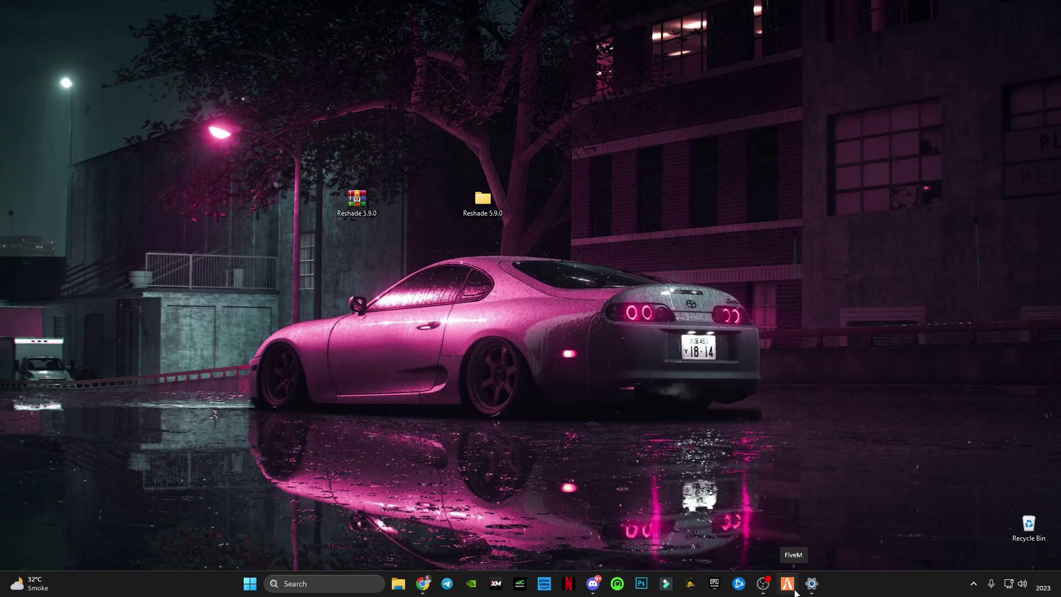
pyautogui.click(789, 585)
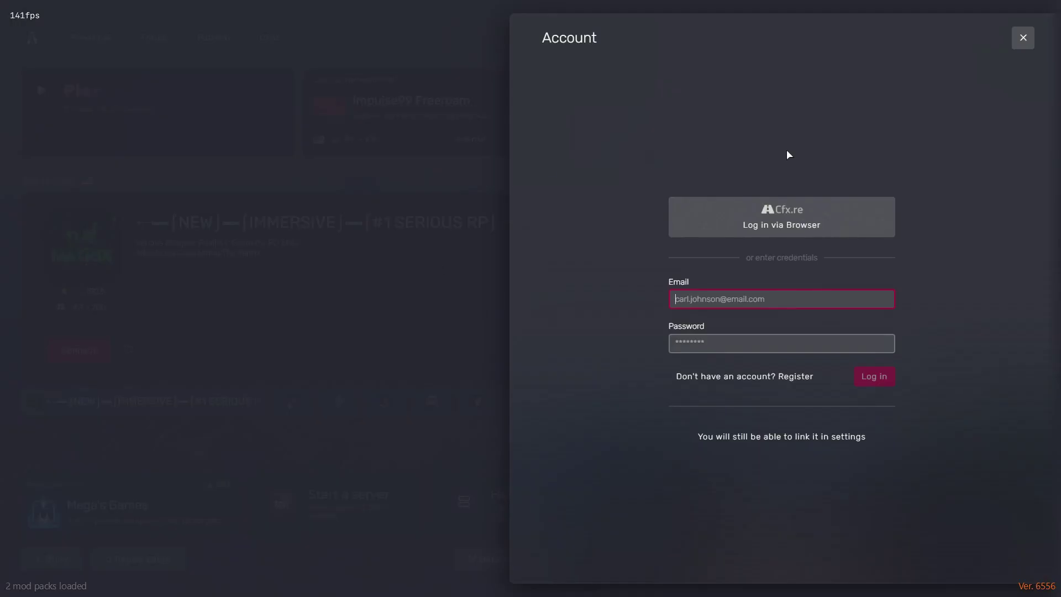
pyautogui.click(1029, 37)
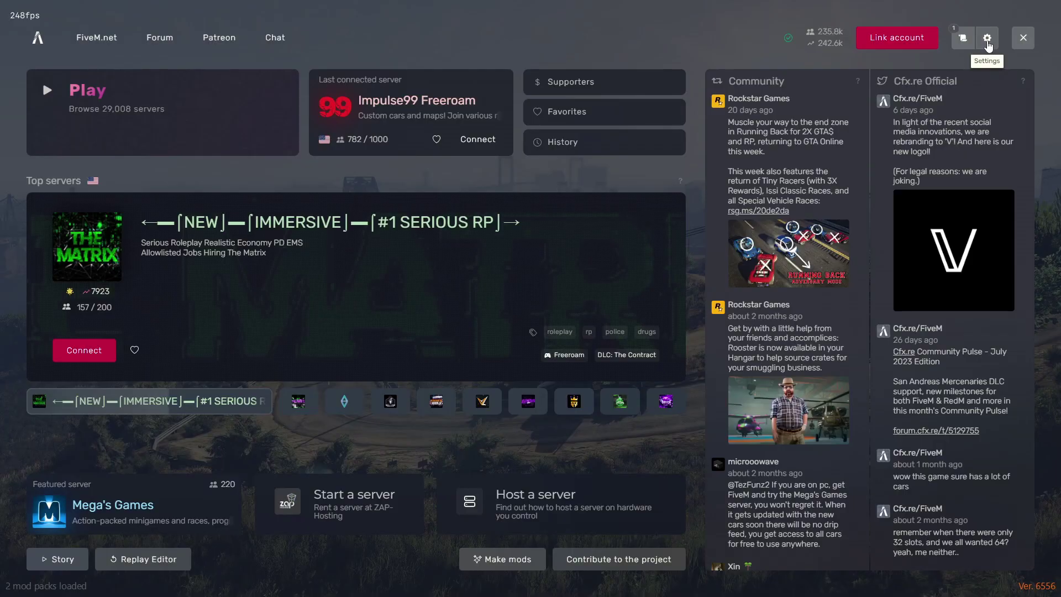
# Look over the Game settings page, close Settings and choose Exit
pyautogui.click(1027, 35)
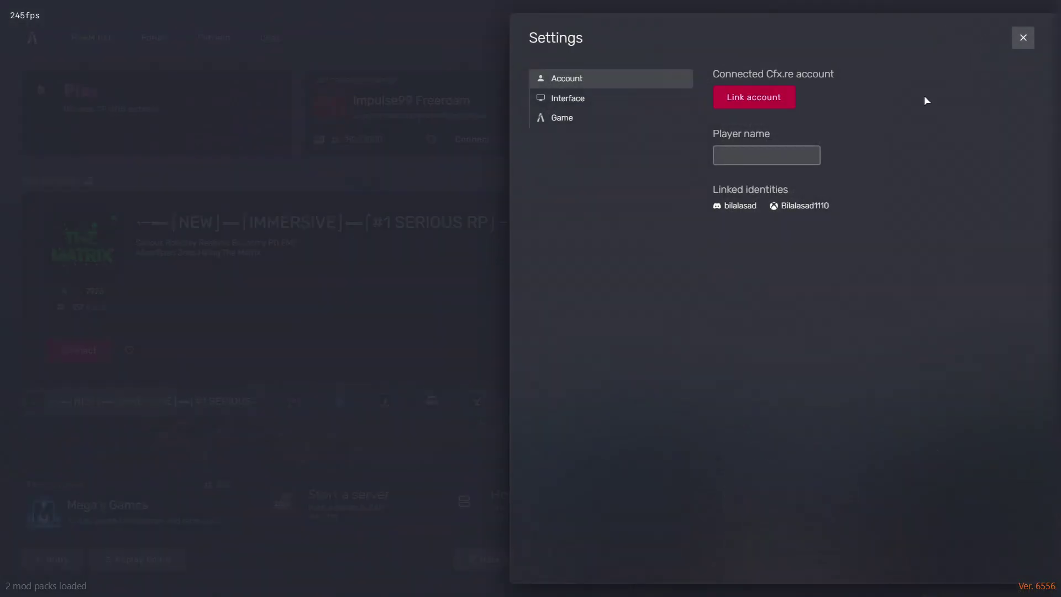
pyautogui.click(547, 119)
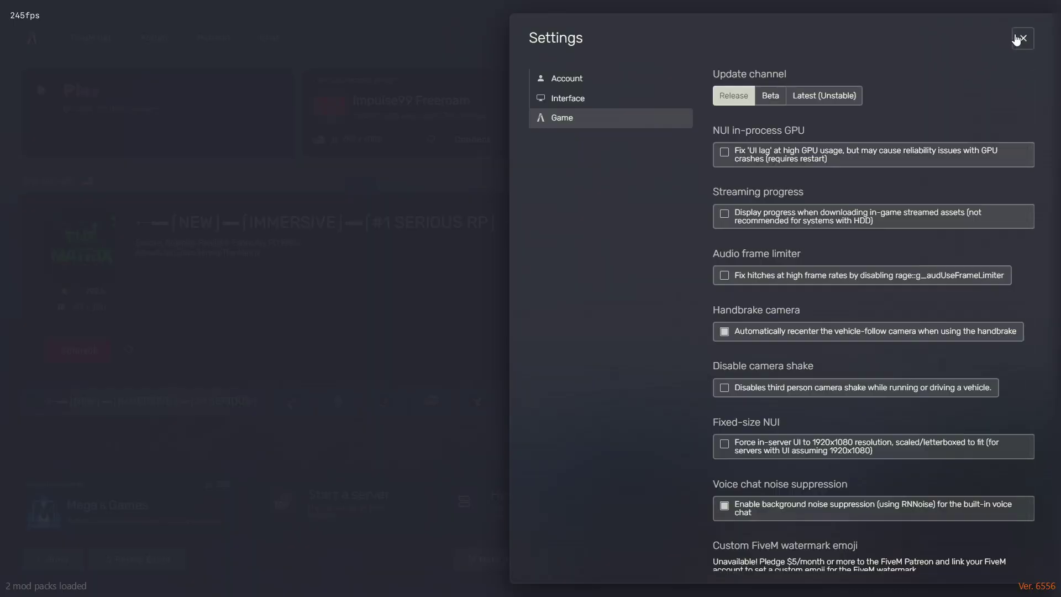
pyautogui.click(924, 33)
pyautogui.click(1025, 38)
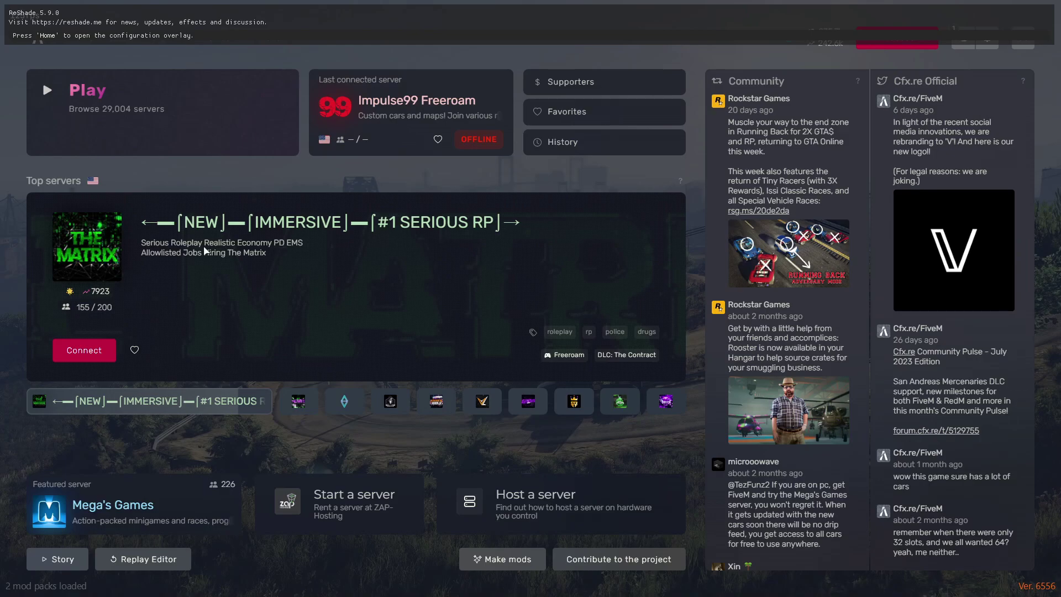
pyautogui.press('Home')
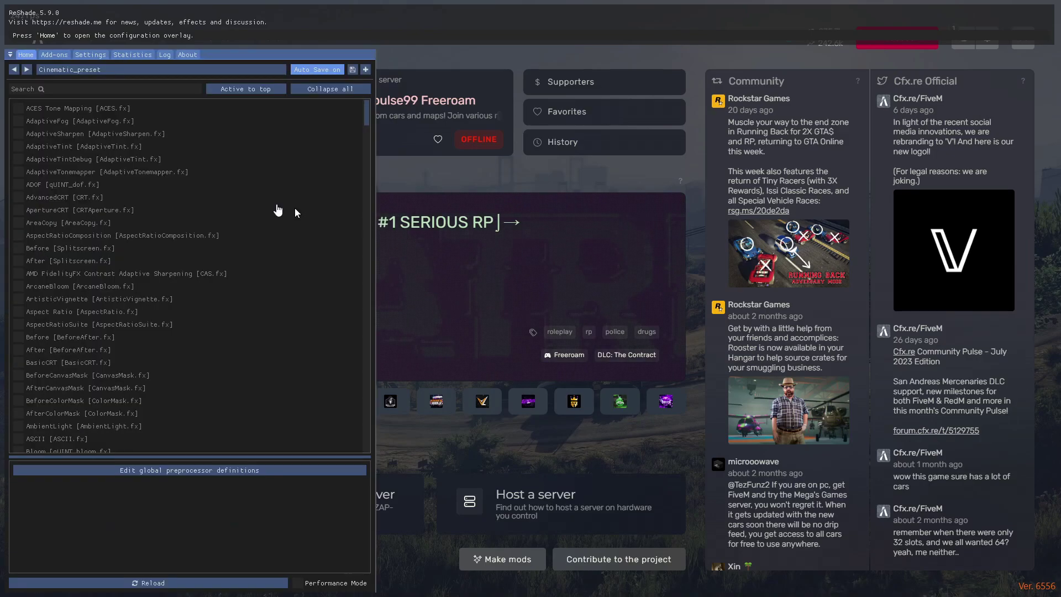
pyautogui.scroll(-8, 132, 282)
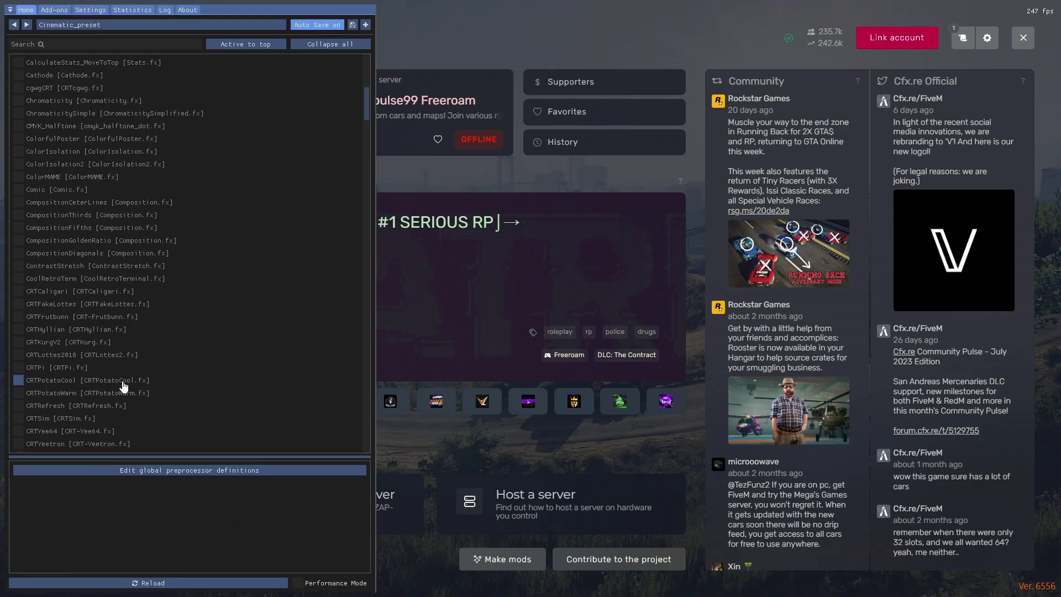
pyautogui.scroll(-2, 113, 409)
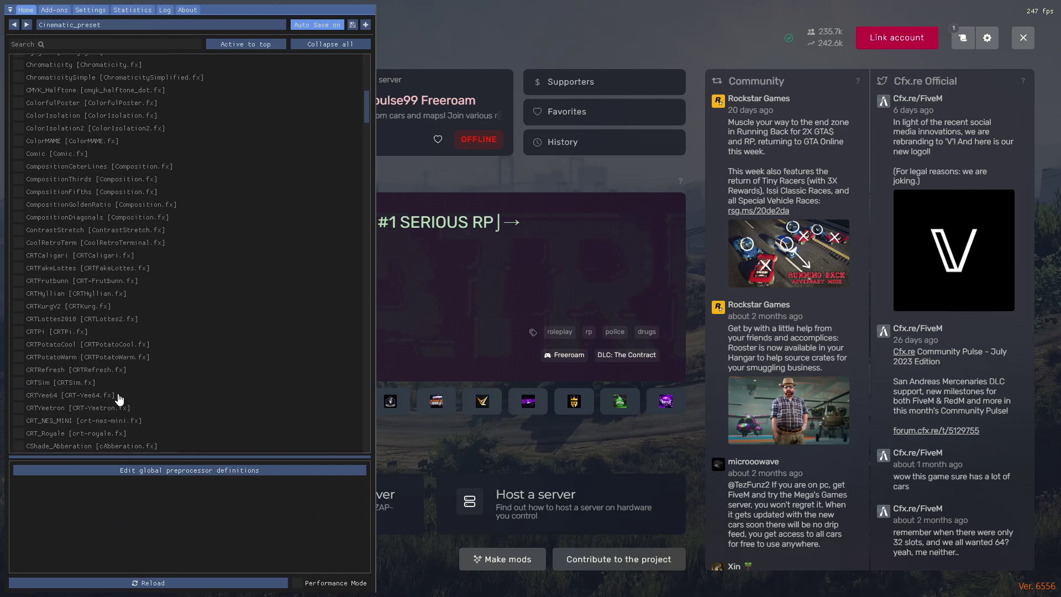
pyautogui.scroll(-20, 119, 396)
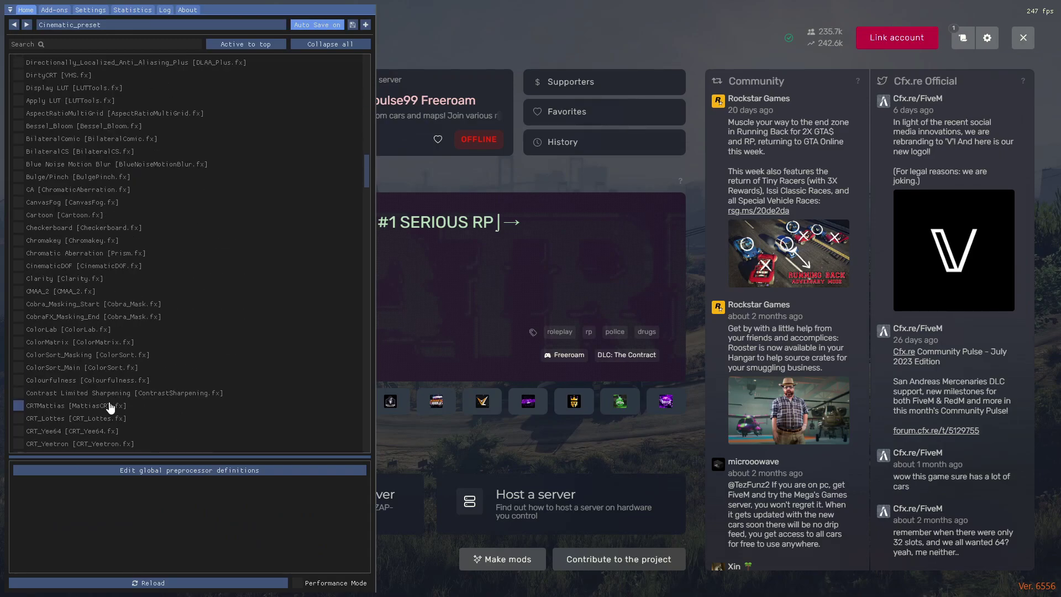
pyautogui.scroll(-7, 110, 408)
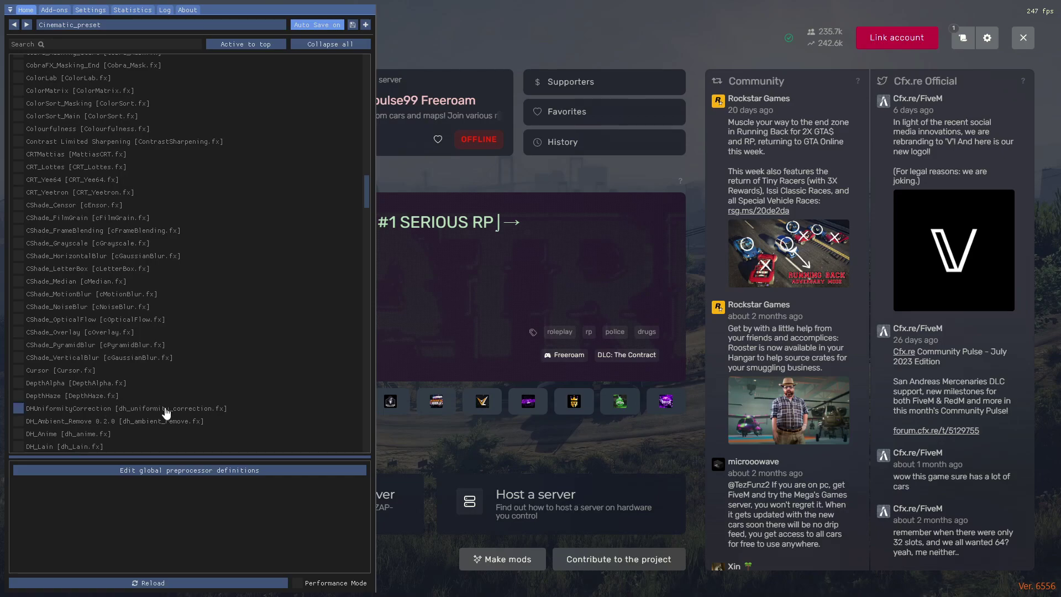
pyautogui.scroll(2, 101, 330)
pyautogui.scroll(7, 209, 293)
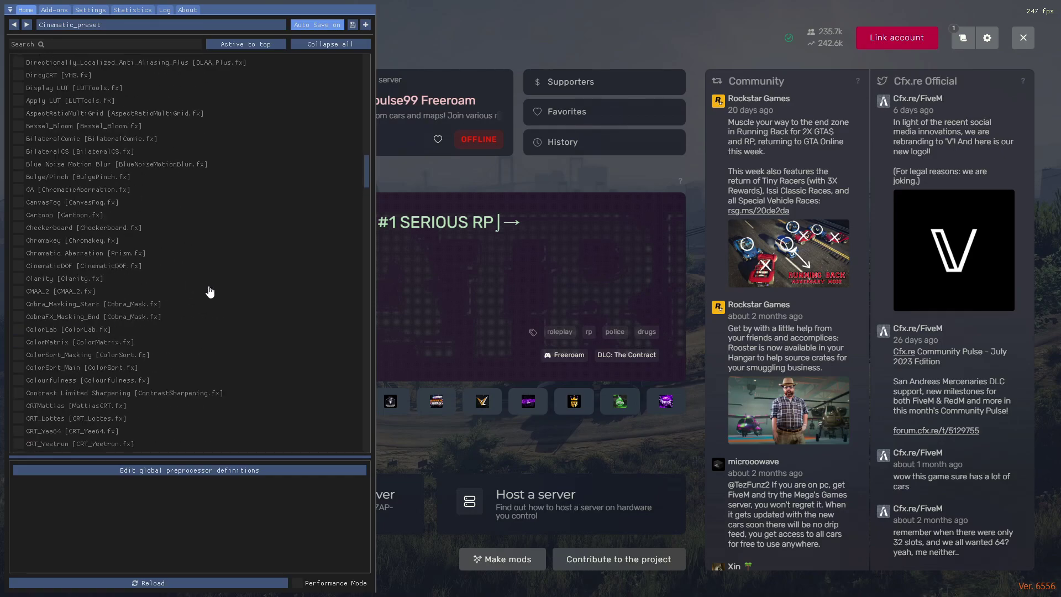
pyautogui.scroll(-2, 130, 304)
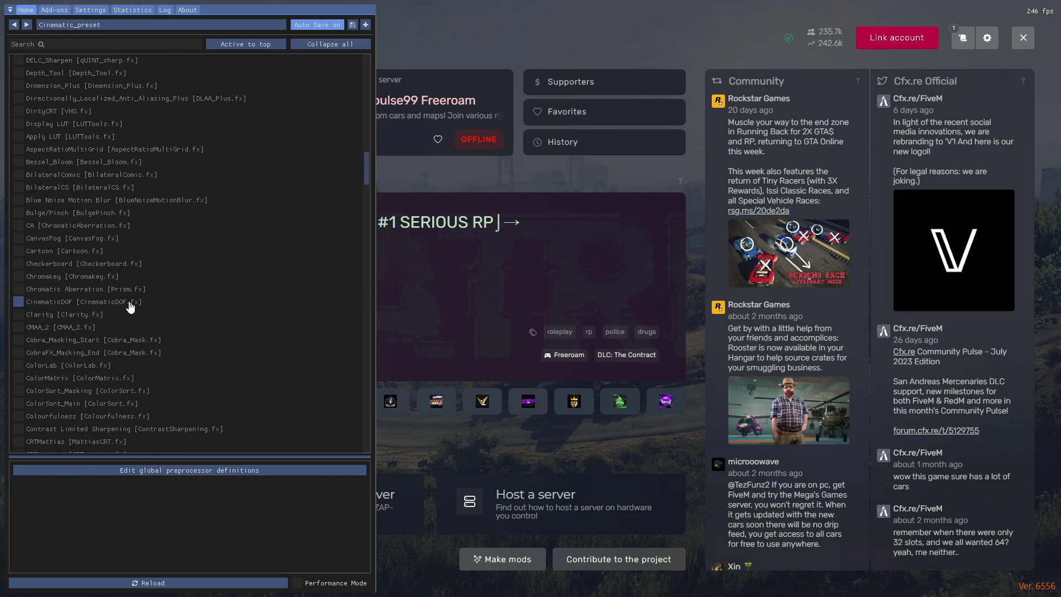
pyautogui.press('Home')
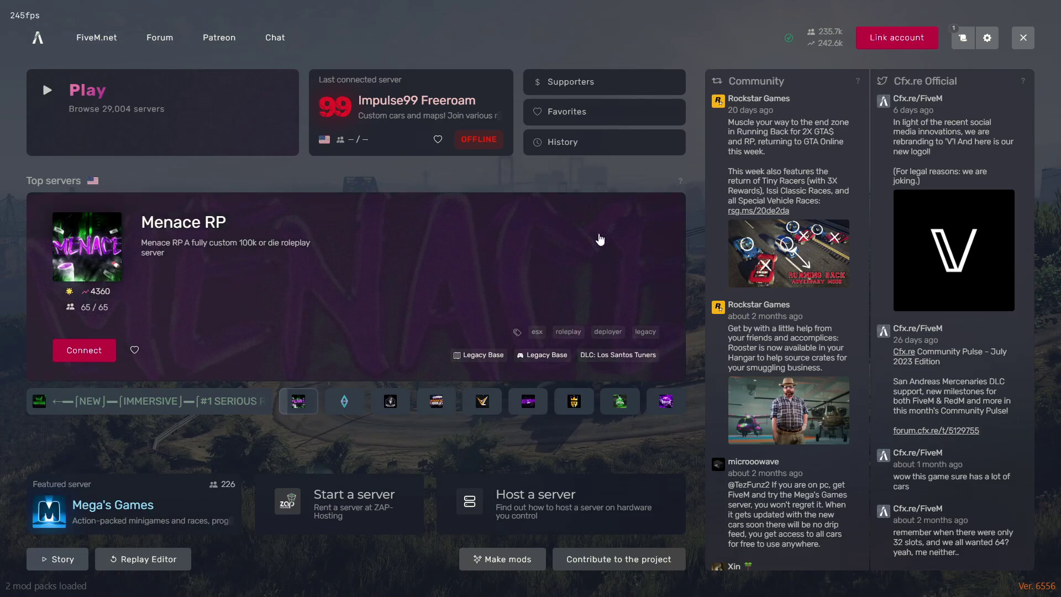
# Open the FiveM developer console with F8 to see the [Addons] ReShade5 line
pyautogui.press('F8')
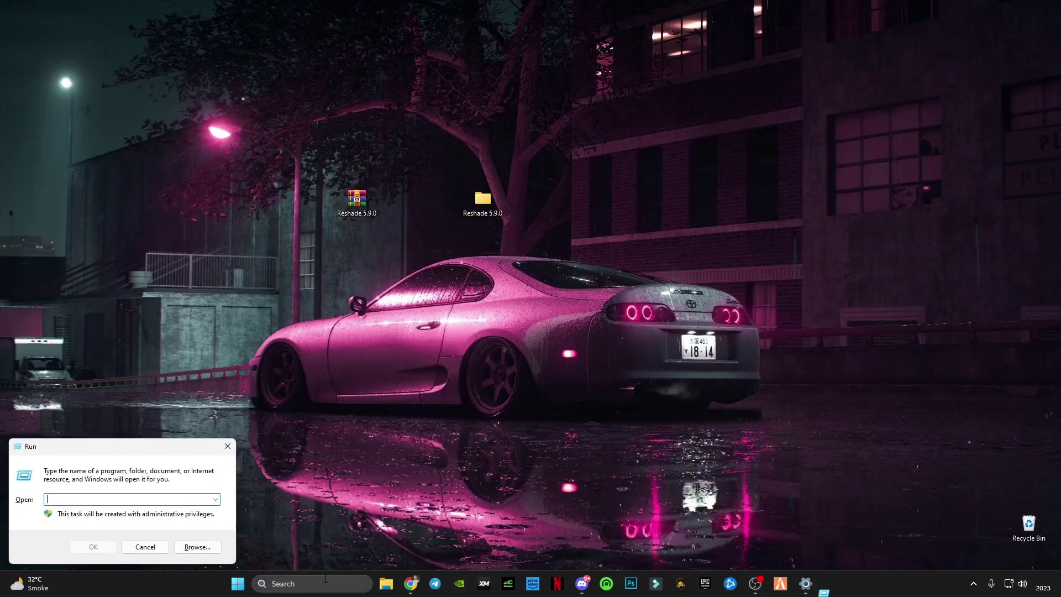
# Open AppData > Local > FiveM > FiveM Application Data via the Run box
pyautogui.write('a')
pyautogui.click(91, 511)
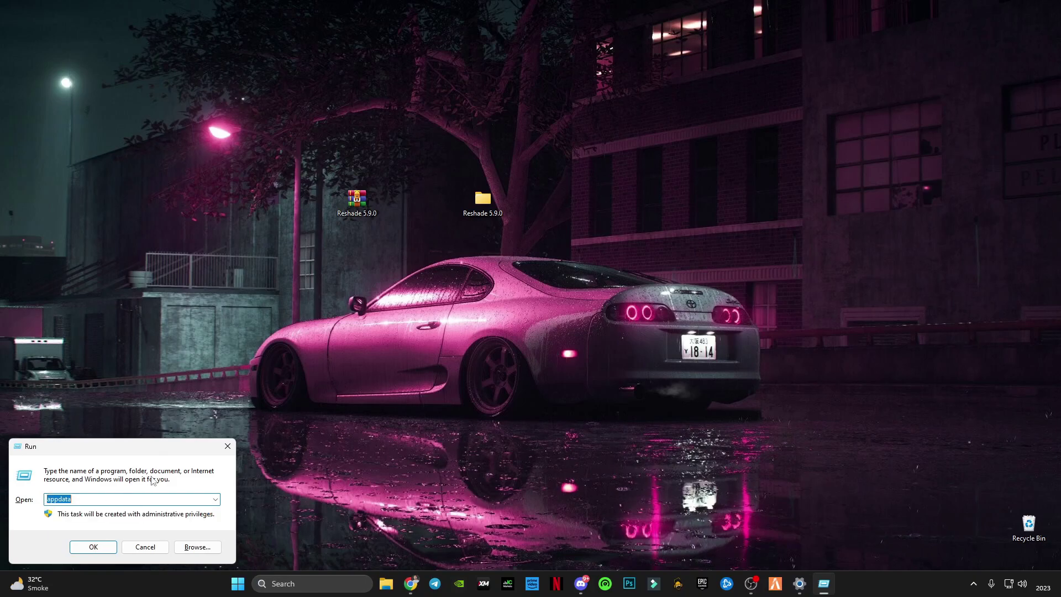
pyautogui.click(82, 548)
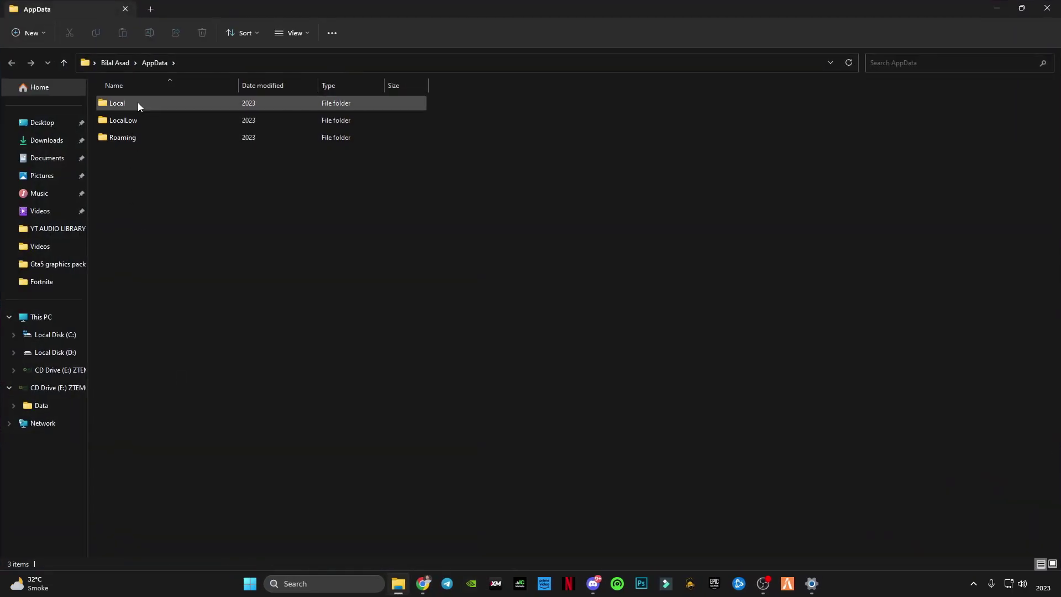
pyautogui.doubleClick(138, 103)
pyautogui.doubleClick(141, 448)
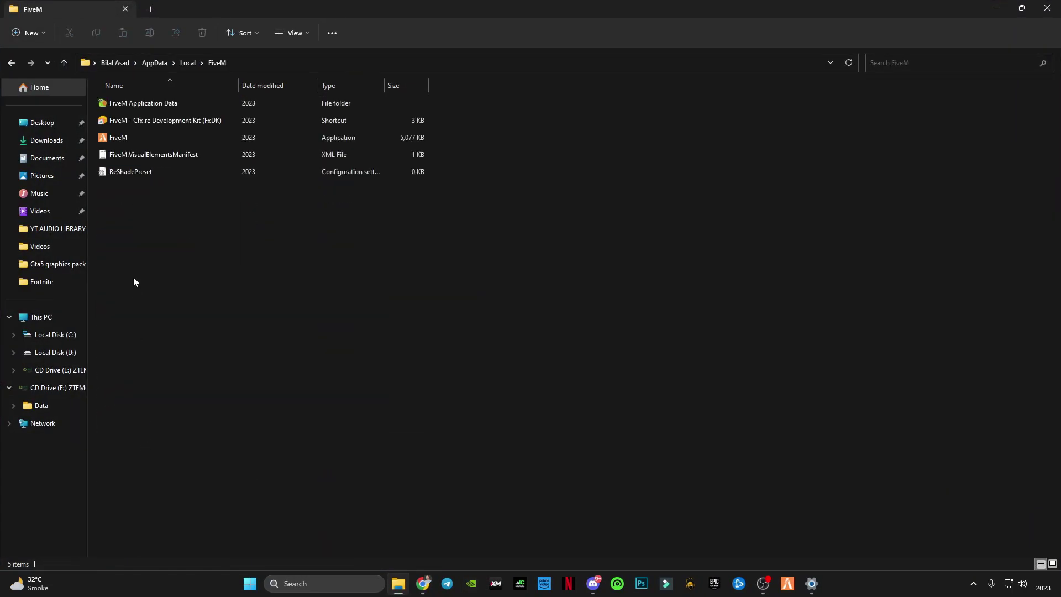
pyautogui.doubleClick(132, 104)
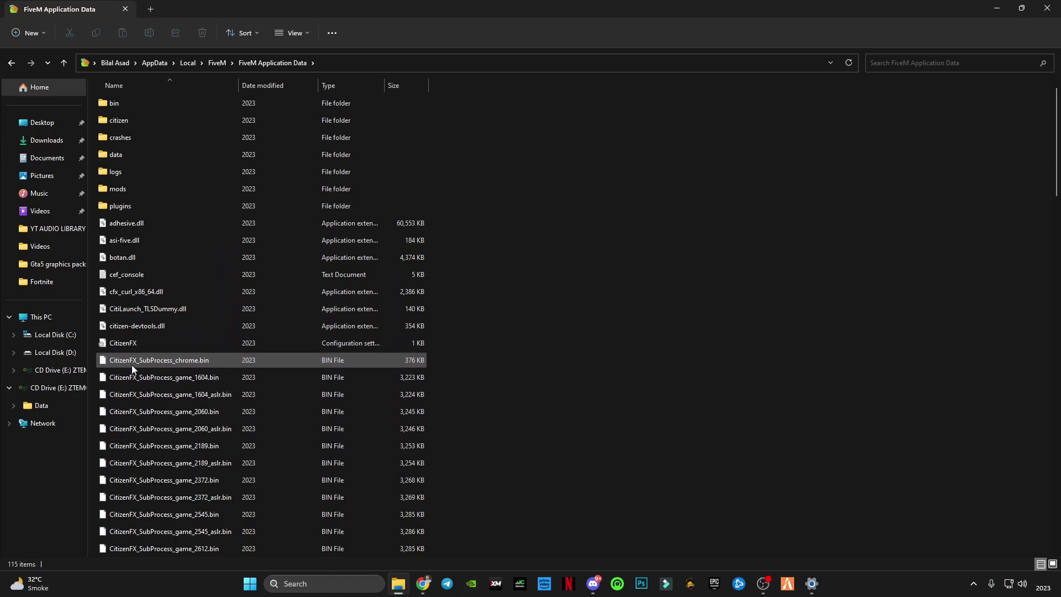
# Select the CitizenFX configuration file and bring up its context menu
pyautogui.click(127, 346)
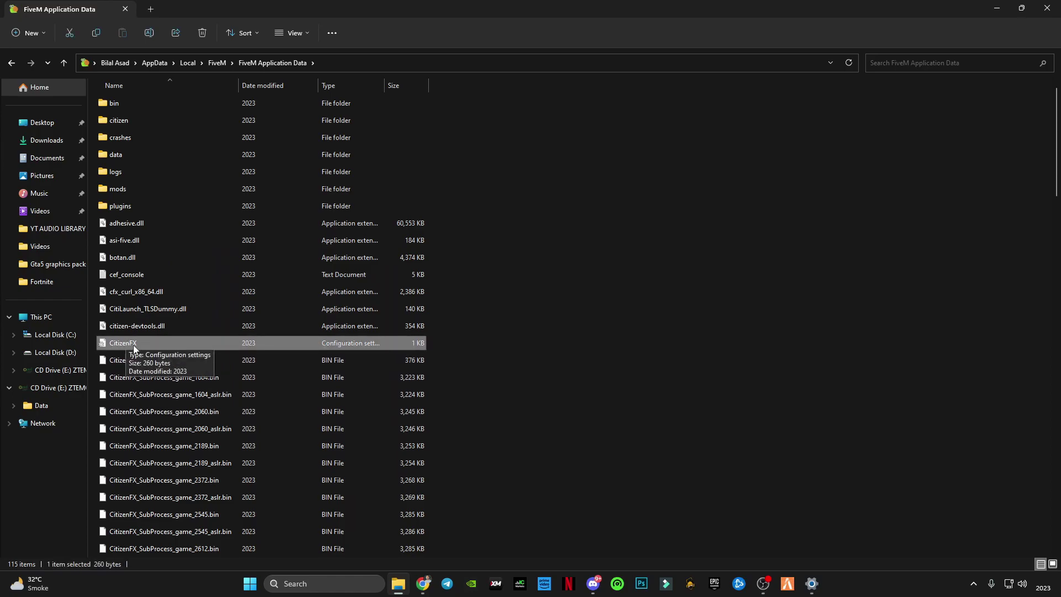
pyautogui.scroll(-3, 134, 356)
pyautogui.scroll(3, 124, 364)
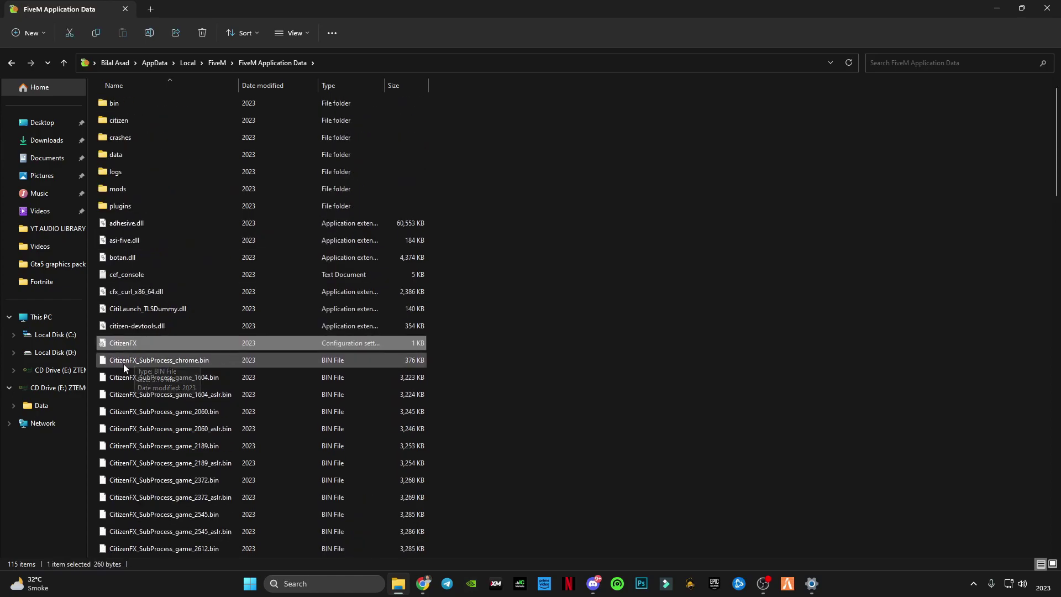
pyautogui.rightClick(130, 346)
# Open CitizenFX in Notepad and select its [Addons] ReShade5 block
pyautogui.moveTo(287, 199)
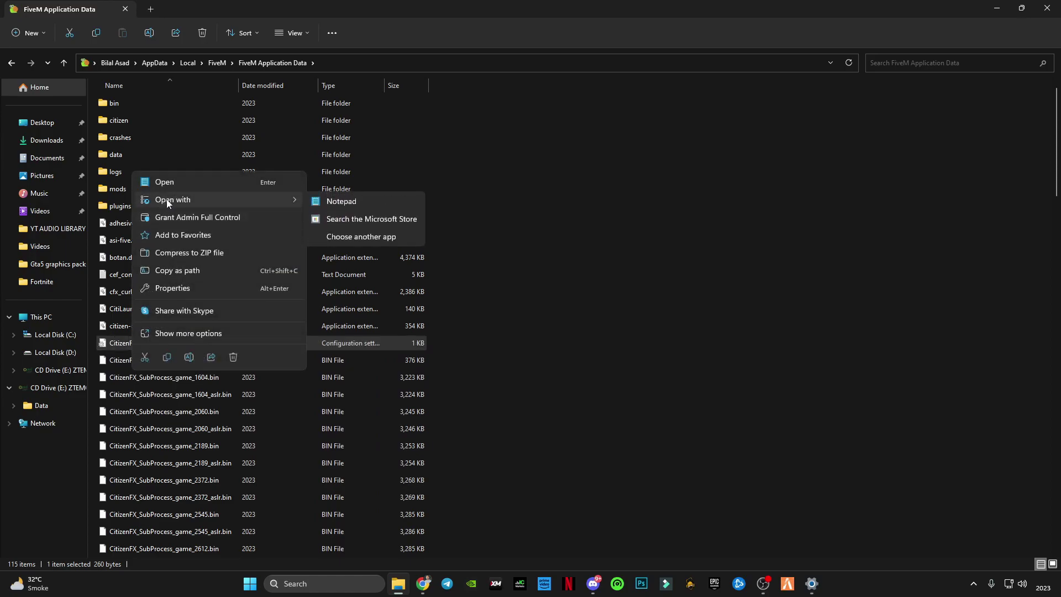
pyautogui.click(350, 202)
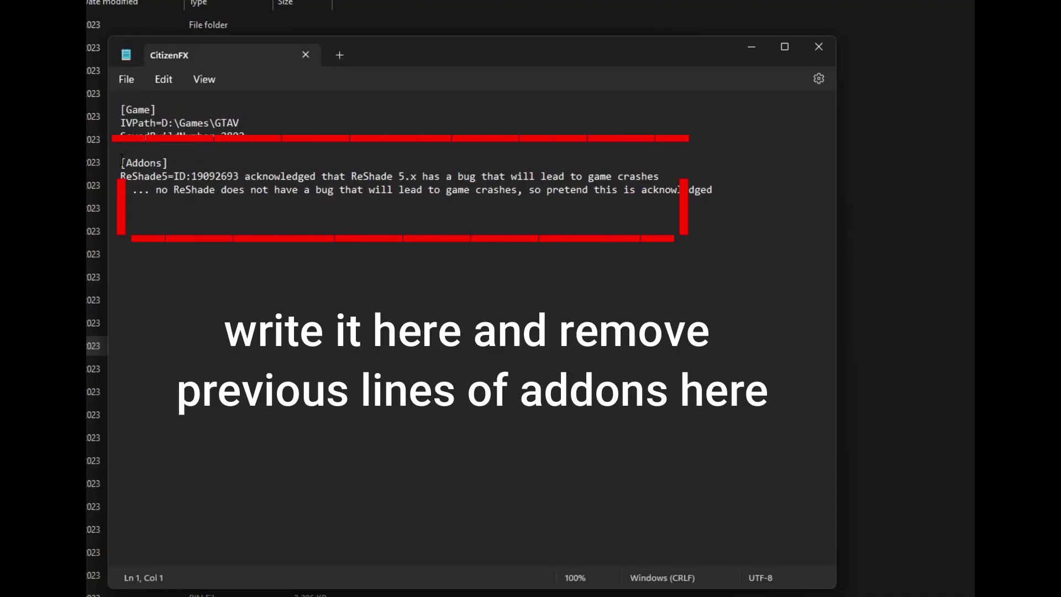
pyautogui.moveTo(120, 162)
pyautogui.mouseDown()
pyautogui.moveTo(368, 193)
pyautogui.moveTo(726, 203)
pyautogui.mouseUp()
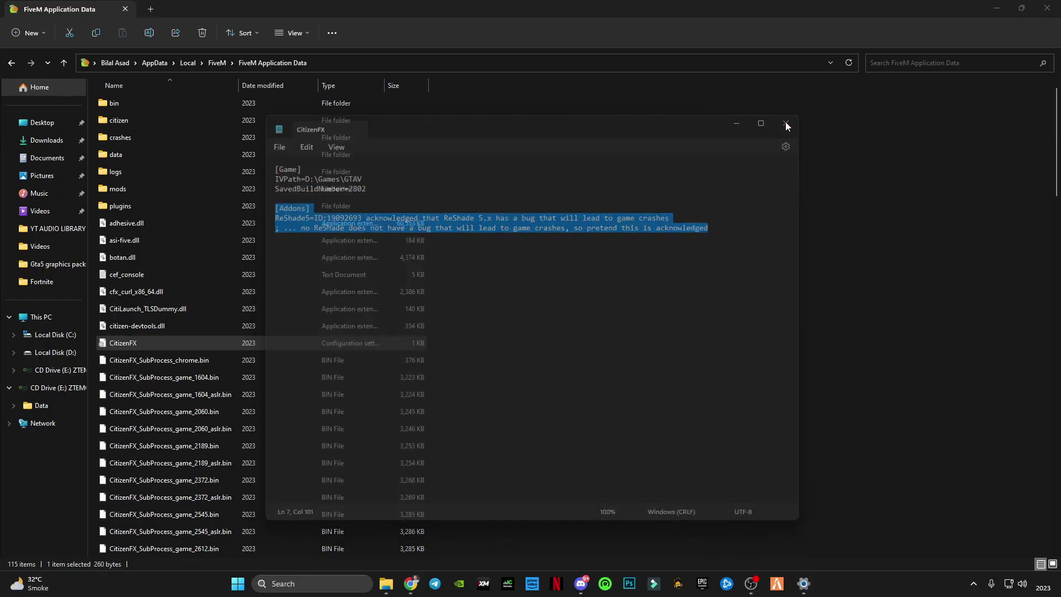
# Close the CitizenFX file and its Explorer window, then relaunch FiveM from the taskbar
pyautogui.click(854, 117)
pyautogui.click(1047, 7)
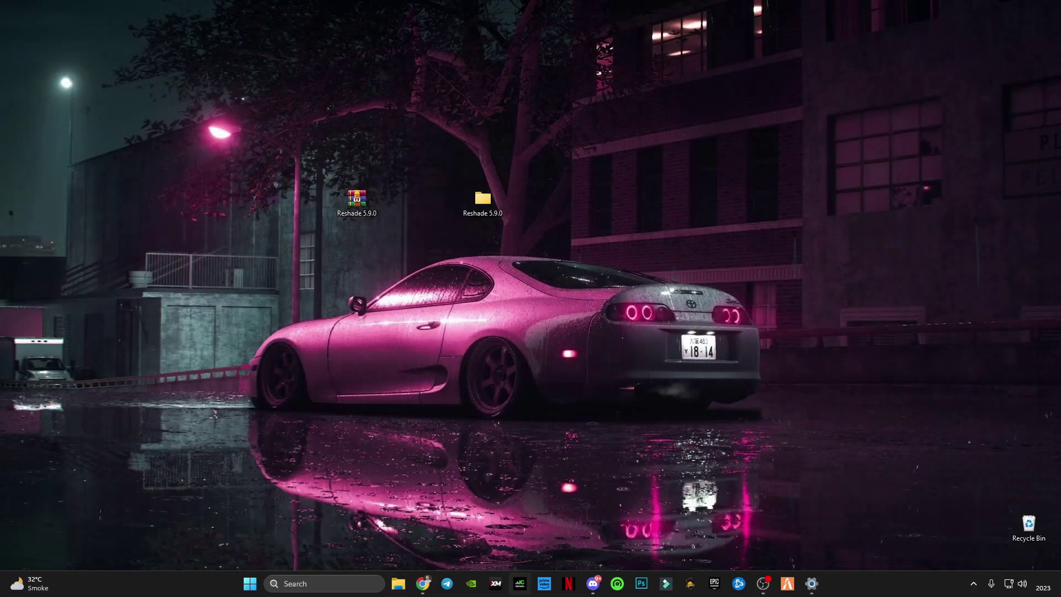
pyautogui.click(787, 584)
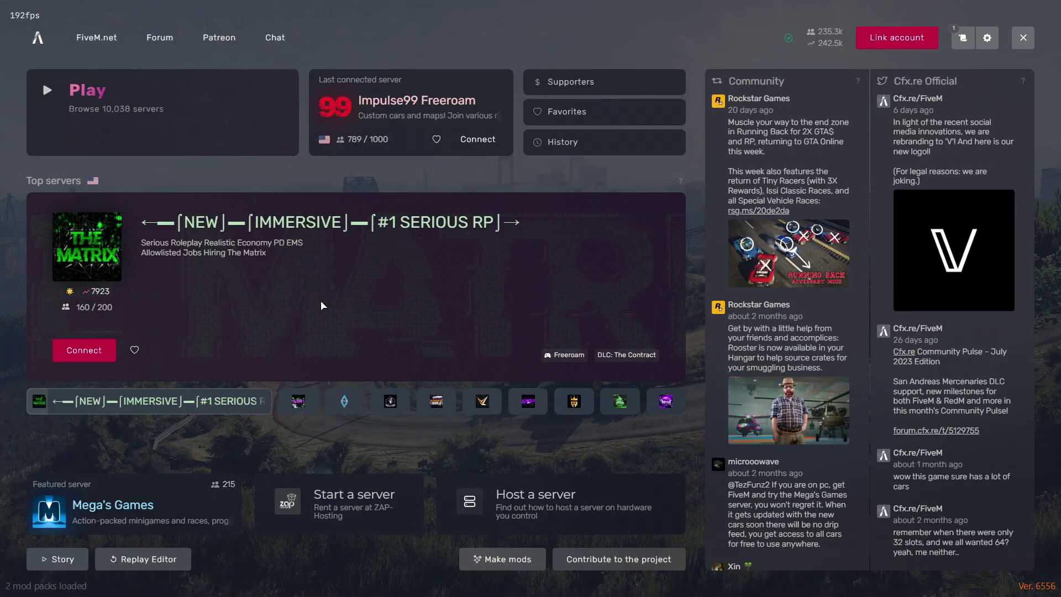
# Open the ReShade overlay with Home, showing the effect list with Cinematic_preset
pyautogui.press('Home')
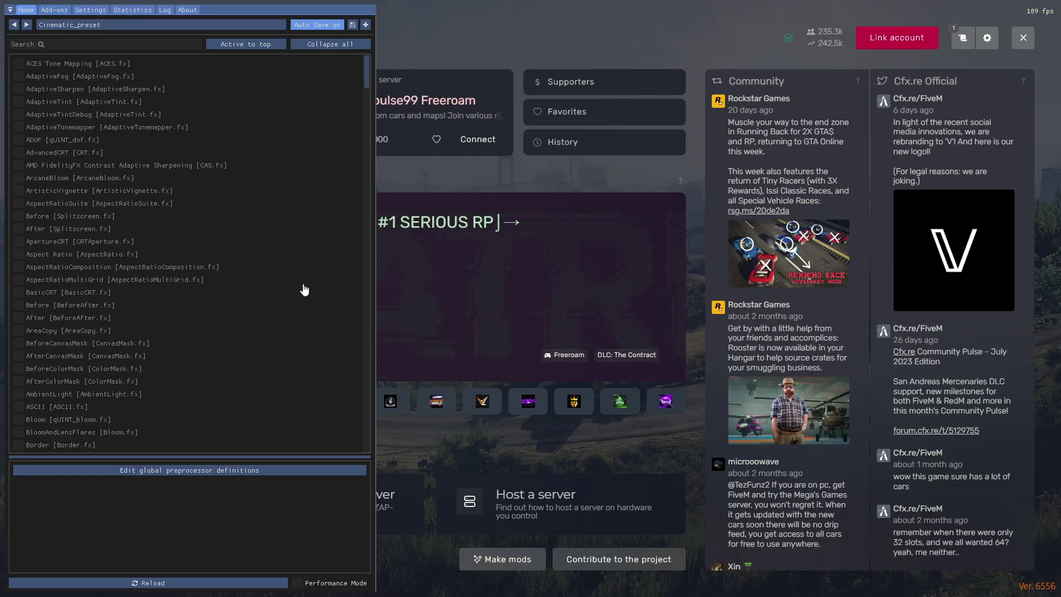